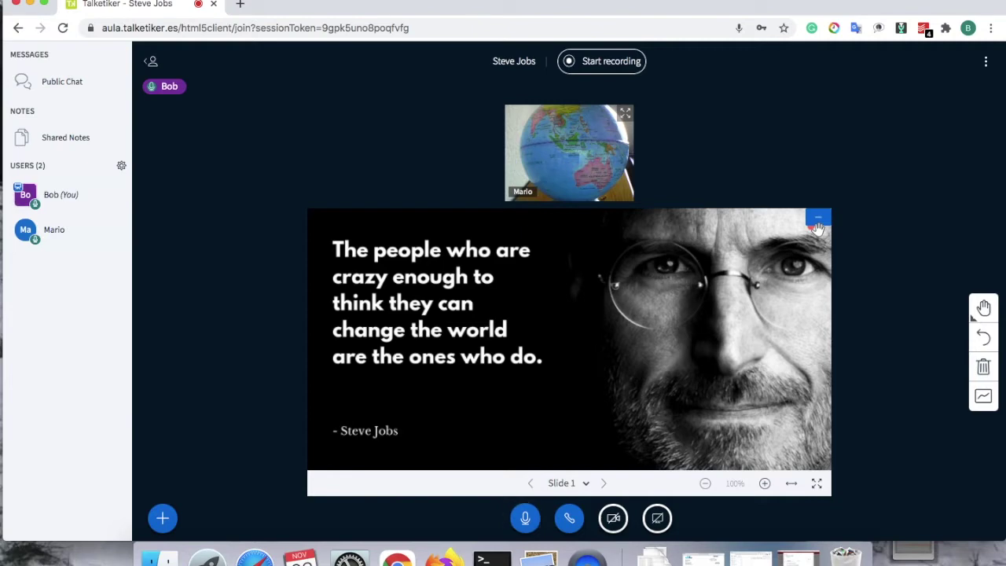
- Share the entire screen (Toda la pantalla) briefly, then stop the share
click(664, 521)
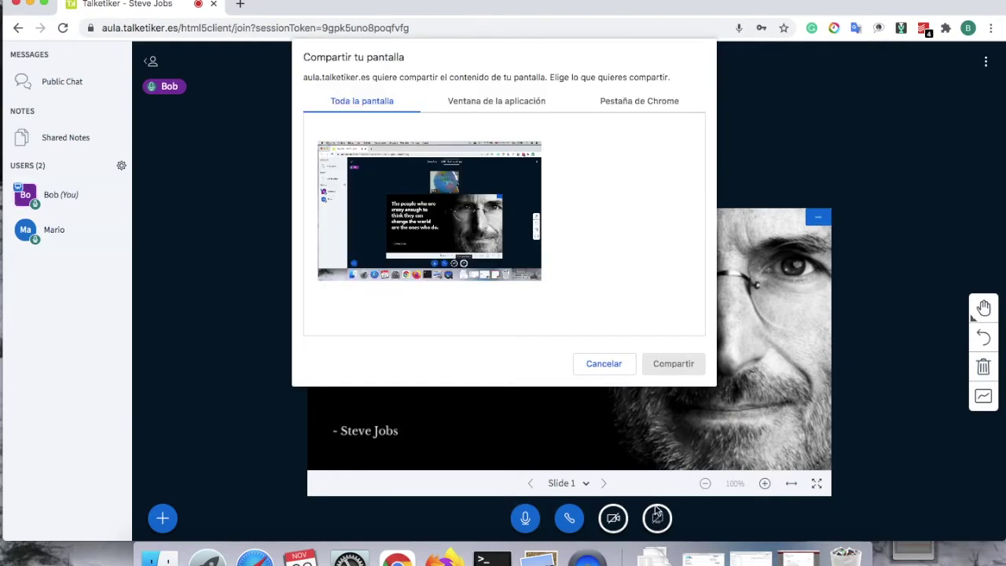
click(548, 271)
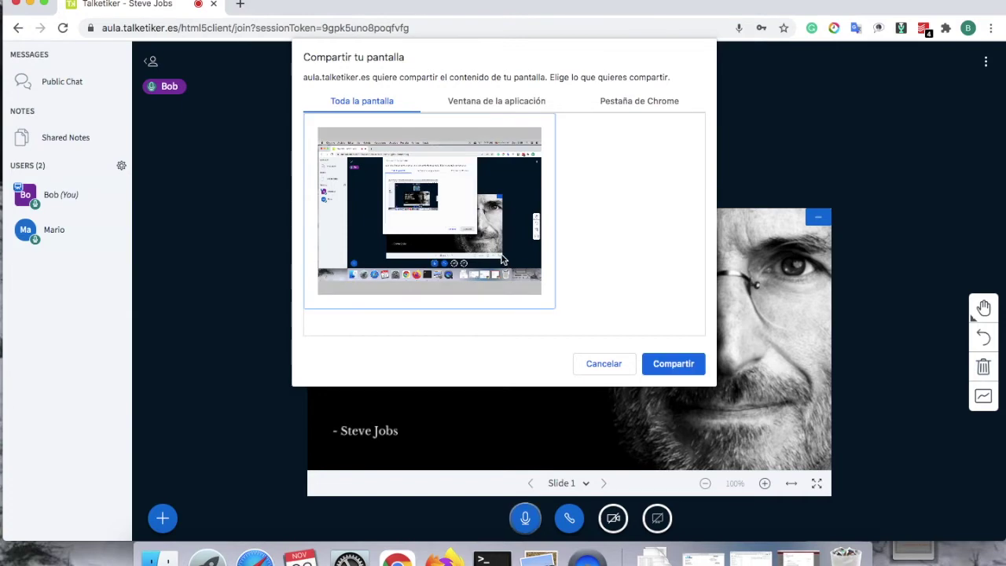
click(674, 364)
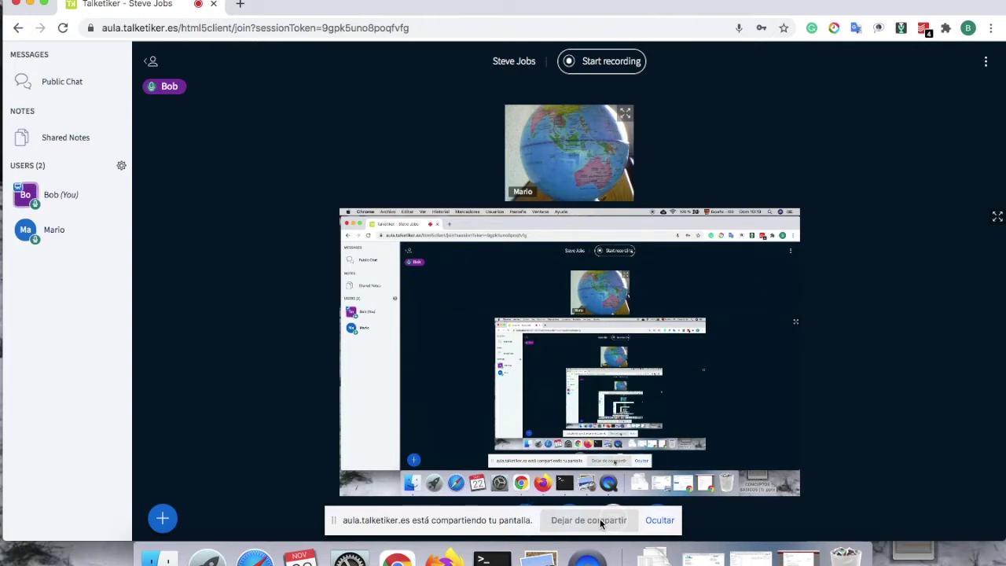
click(601, 522)
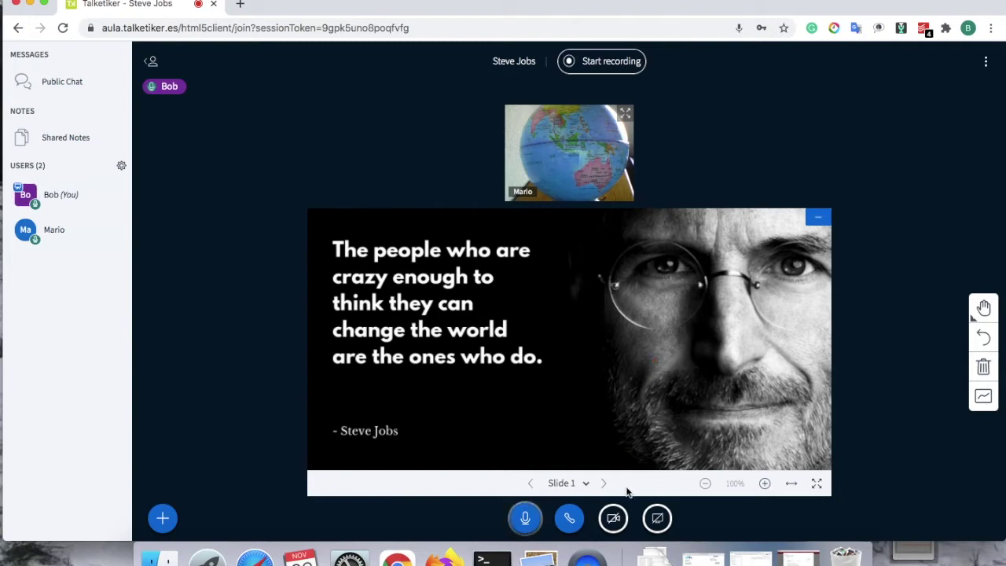
- Share the entire screen again, hide the sharing notification bar, and end the share
click(659, 522)
click(517, 202)
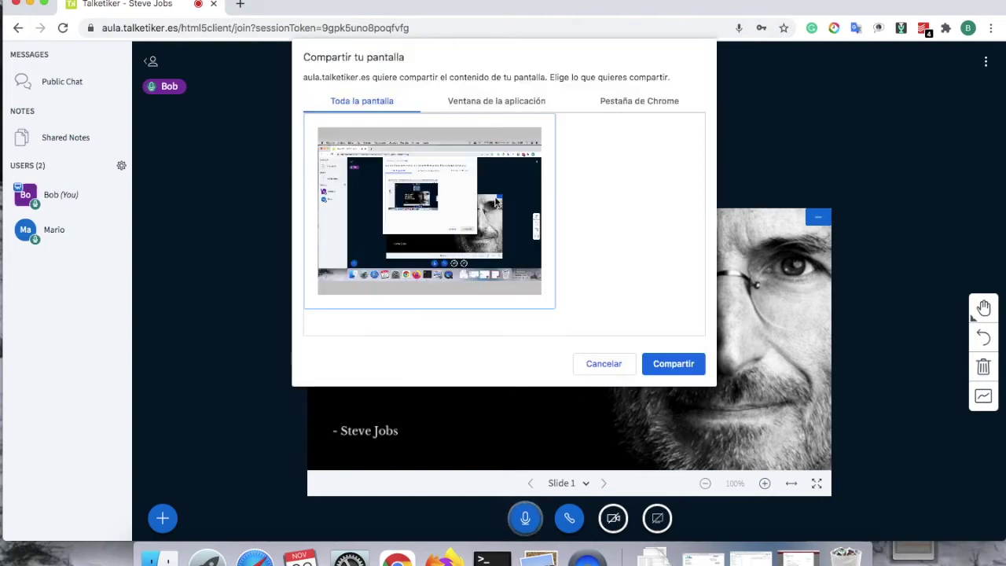
click(687, 367)
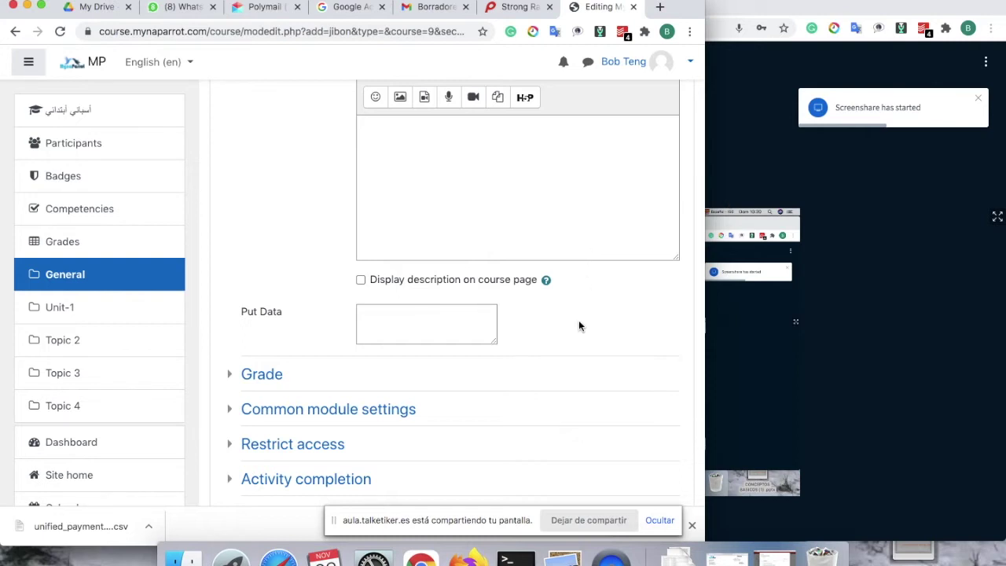
click(812, 370)
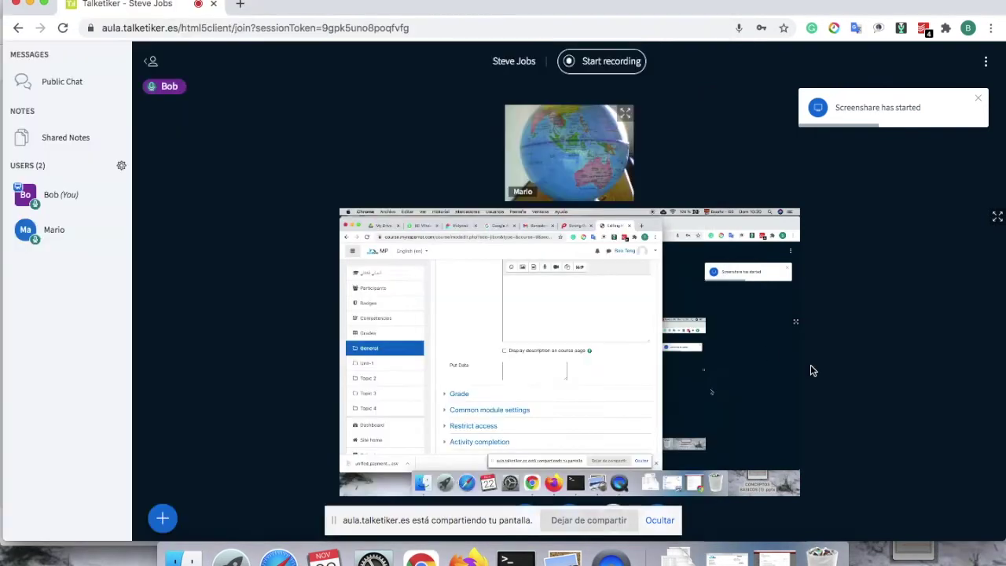
click(651, 521)
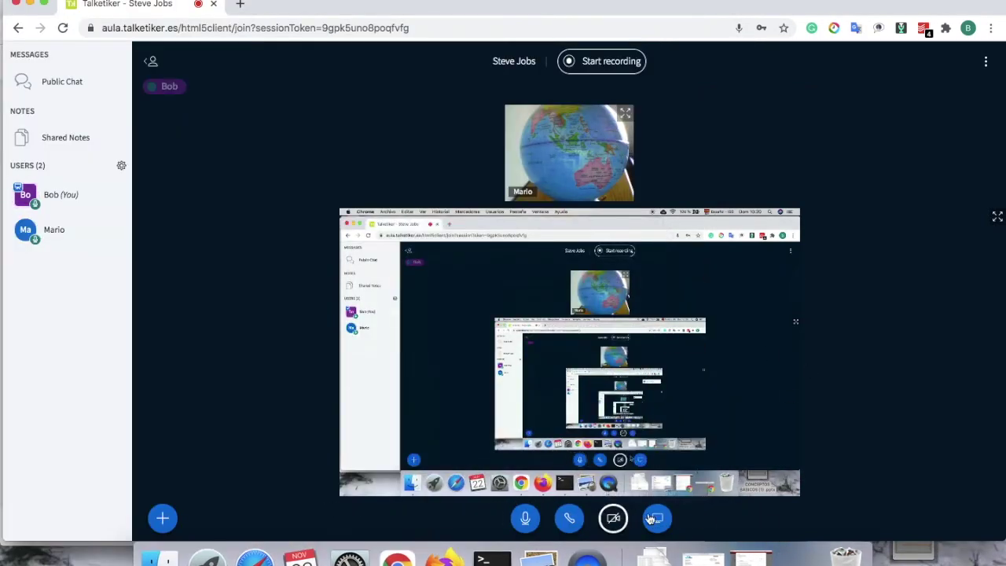
click(652, 519)
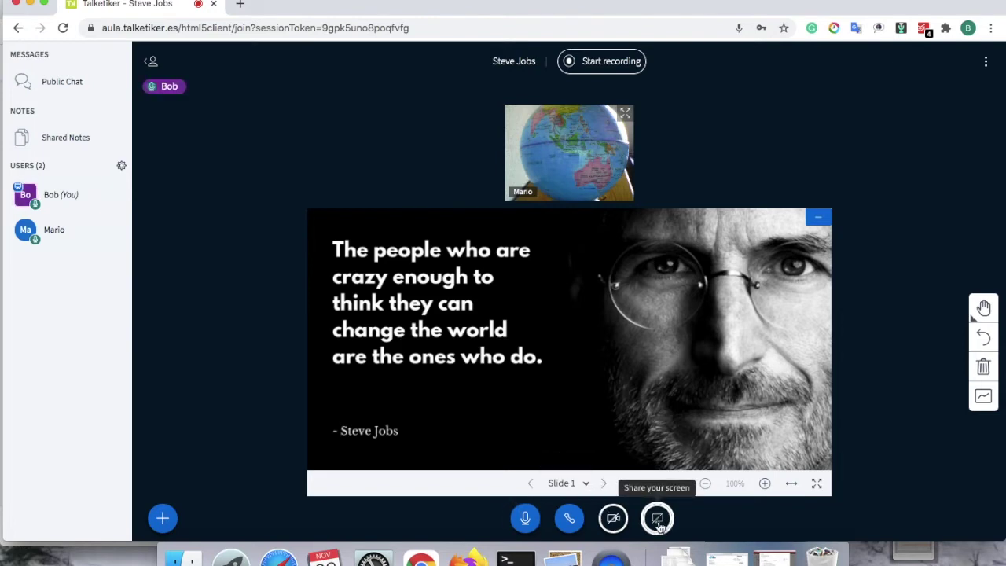
- Reopen the share picker, select Toda la pantalla, then view the application-window sources
click(658, 521)
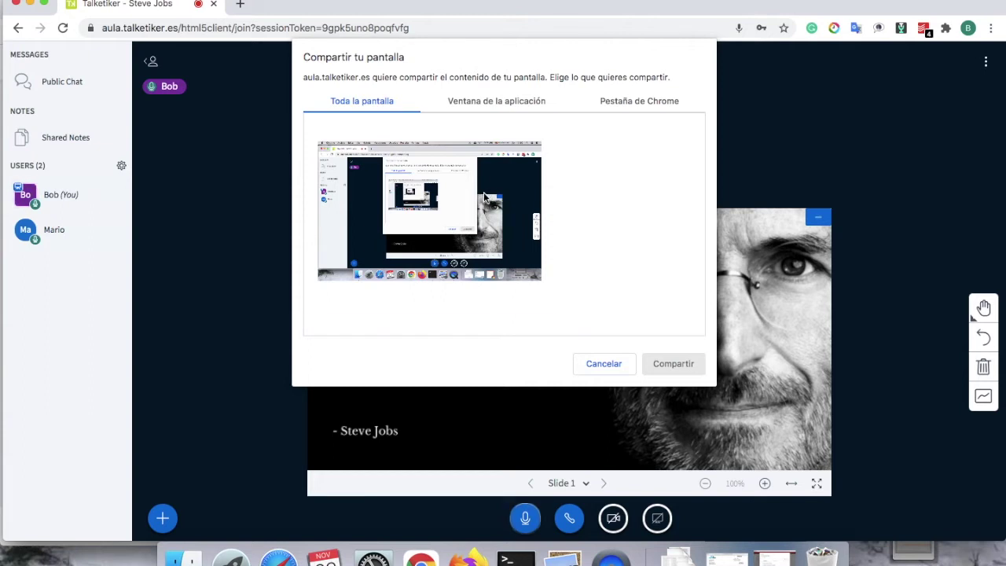
click(485, 197)
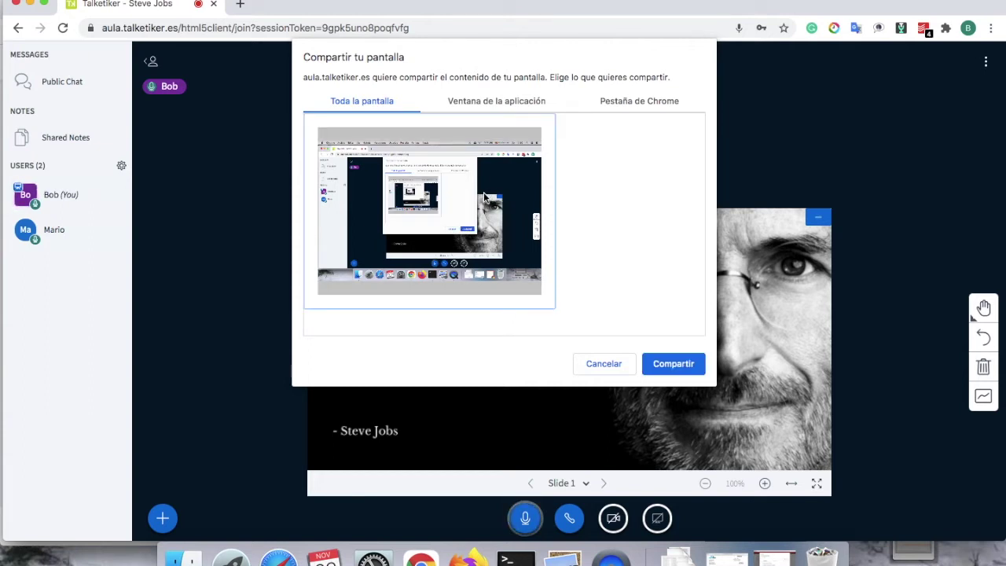
click(509, 102)
- Toggle the picker between the Pestaña de Chrome and Ventana de la aplicación source lists
click(651, 104)
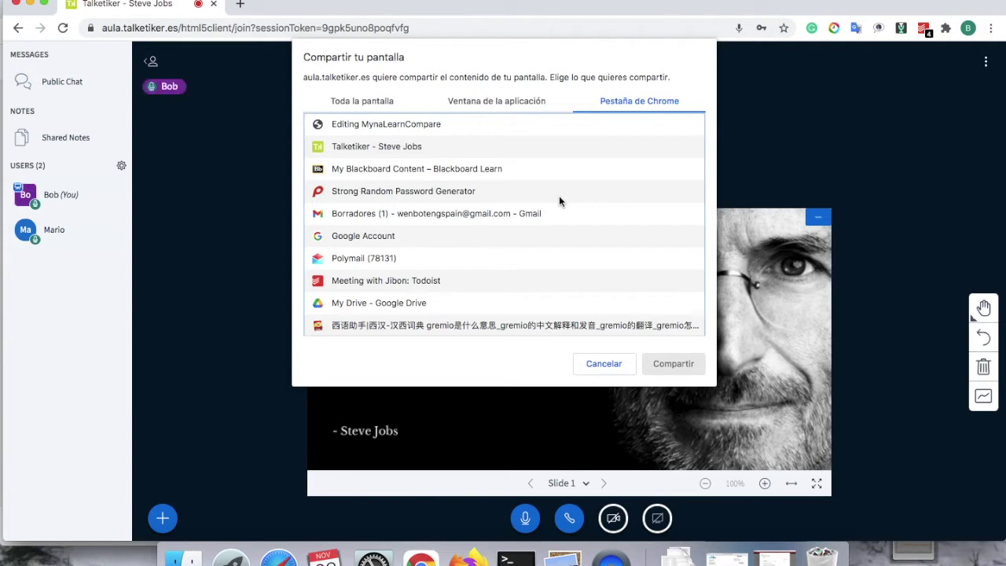
click(490, 109)
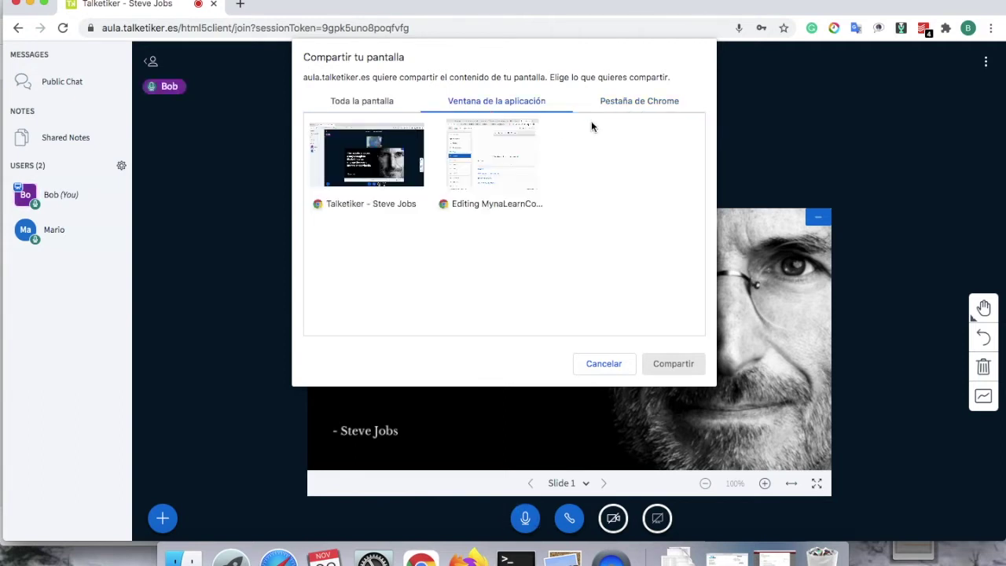
click(634, 102)
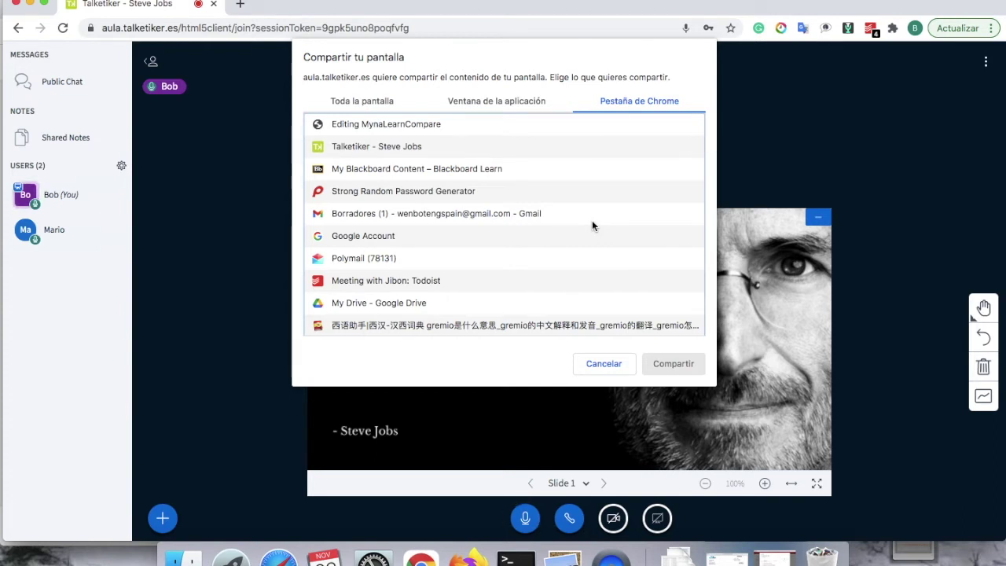
click(510, 105)
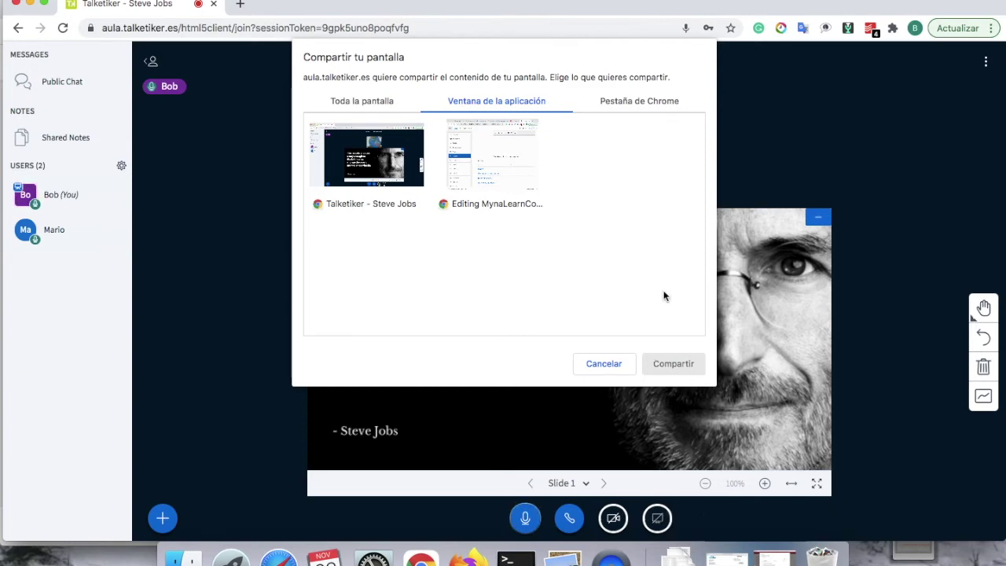
- Exit Chrome full screen and pick the Editing MynaLearnCompare window as the share source
key(ctrl+super+f)
click(499, 165)
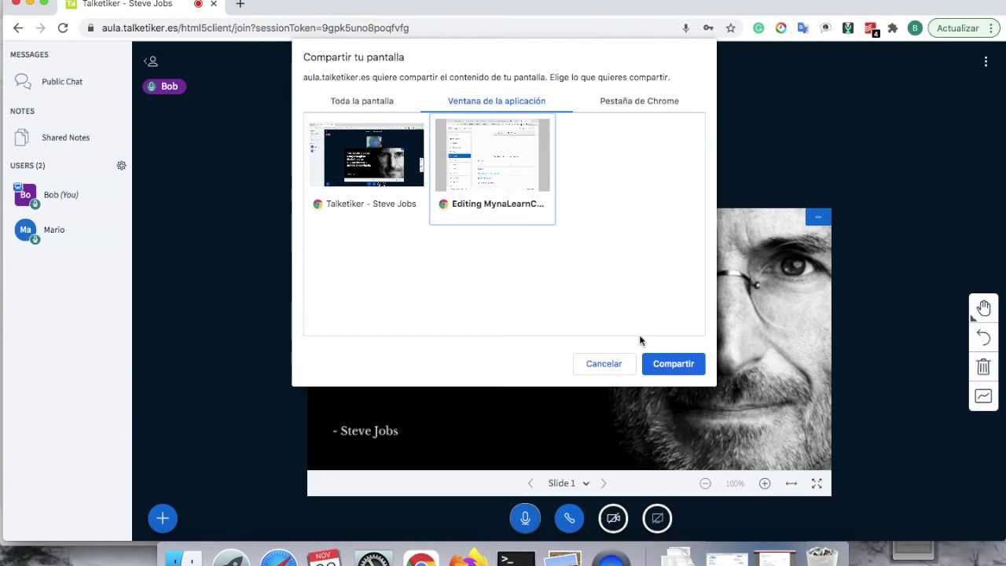
- Start sharing the Editing MynaLearnCompare window and narrow the meeting window from its left edge
click(673, 364)
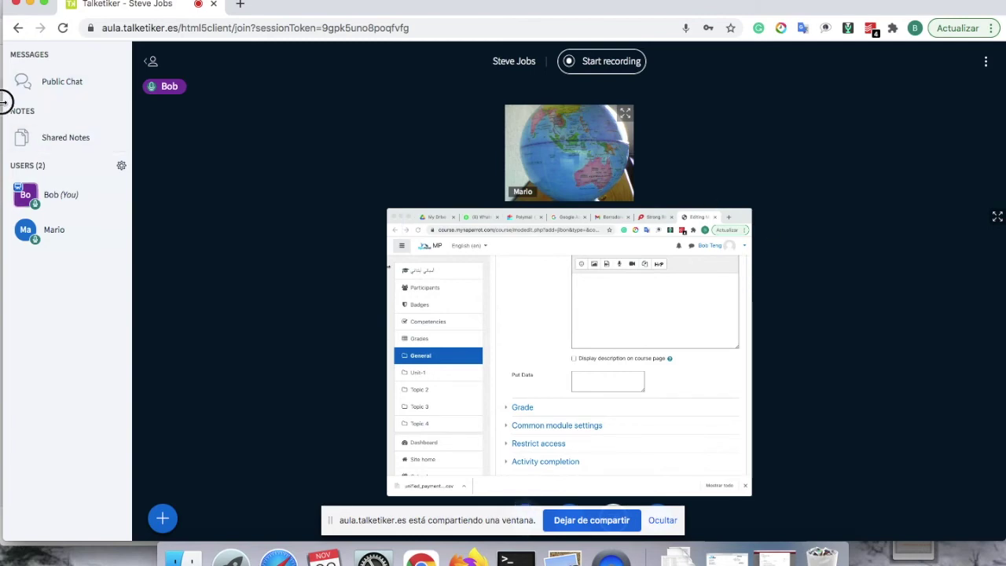
drag(3, 102, 707, 115)
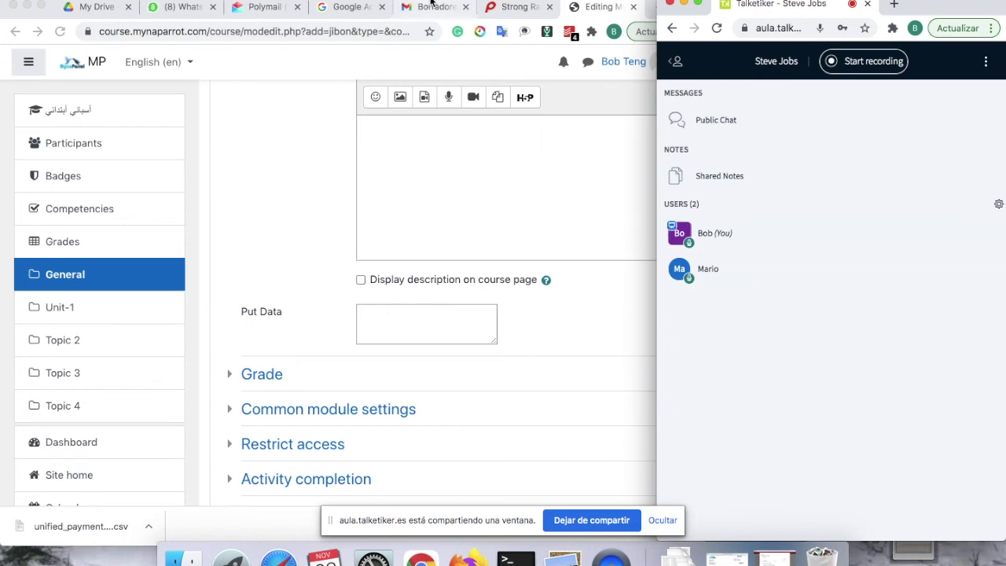
- Narrow the course window, hide the user list, and dock the meeting window top-right beside it
click(652, 116)
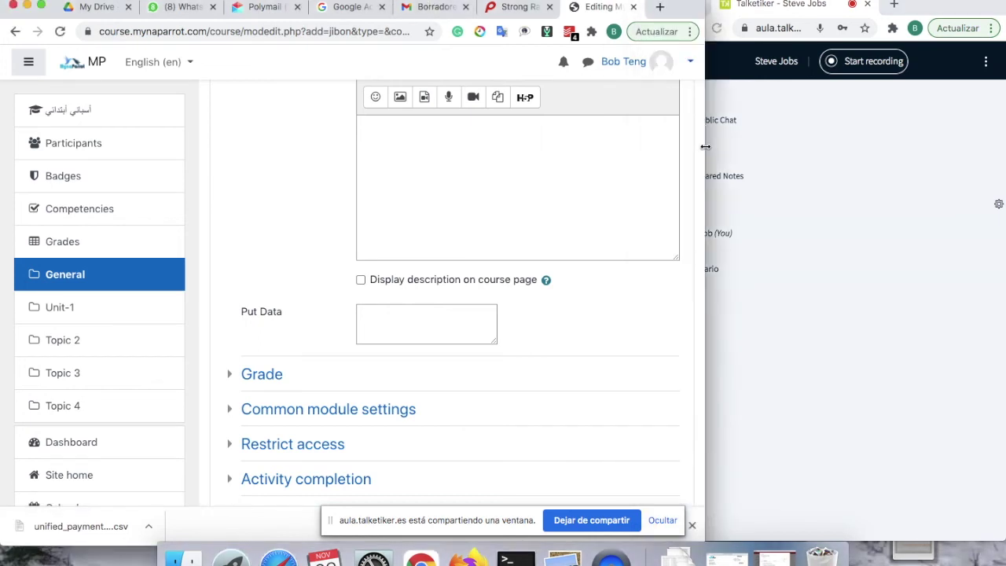
drag(705, 147, 653, 123)
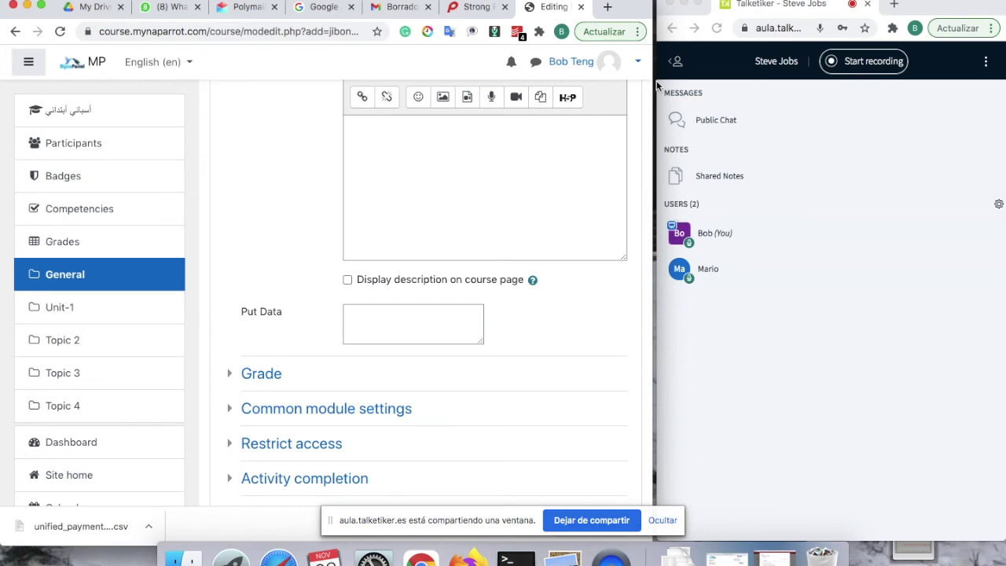
click(664, 16)
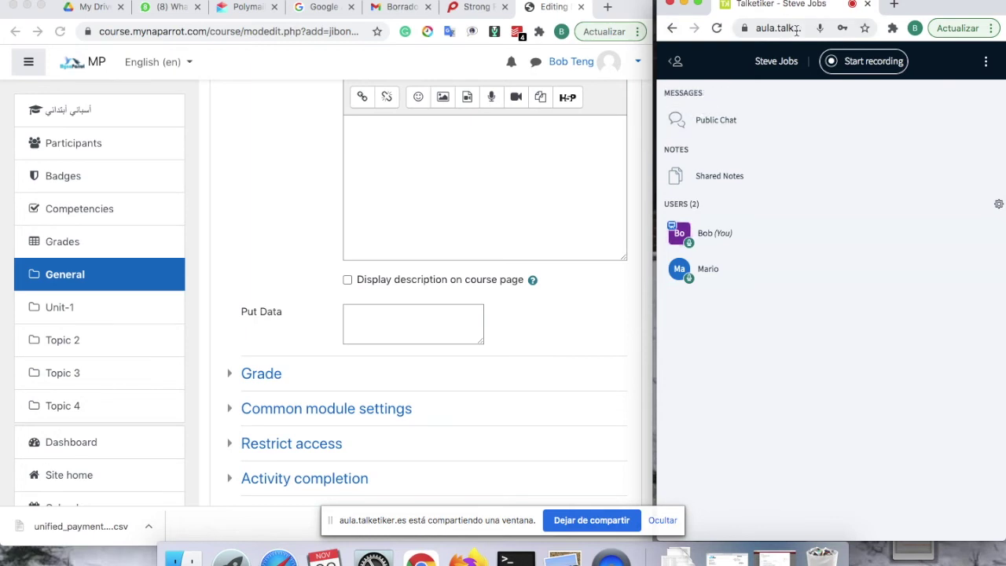
click(677, 63)
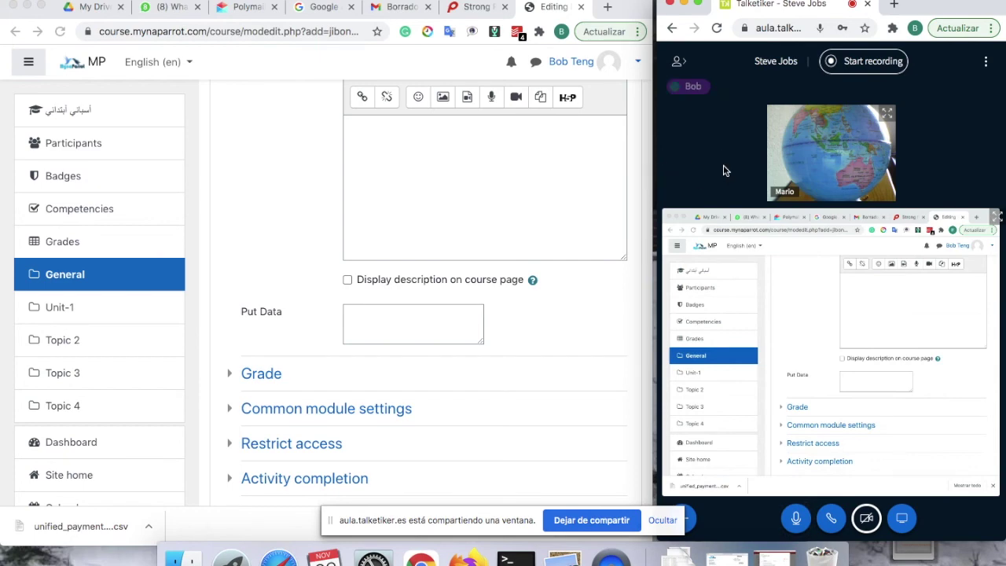
drag(950, 4, 826, 26)
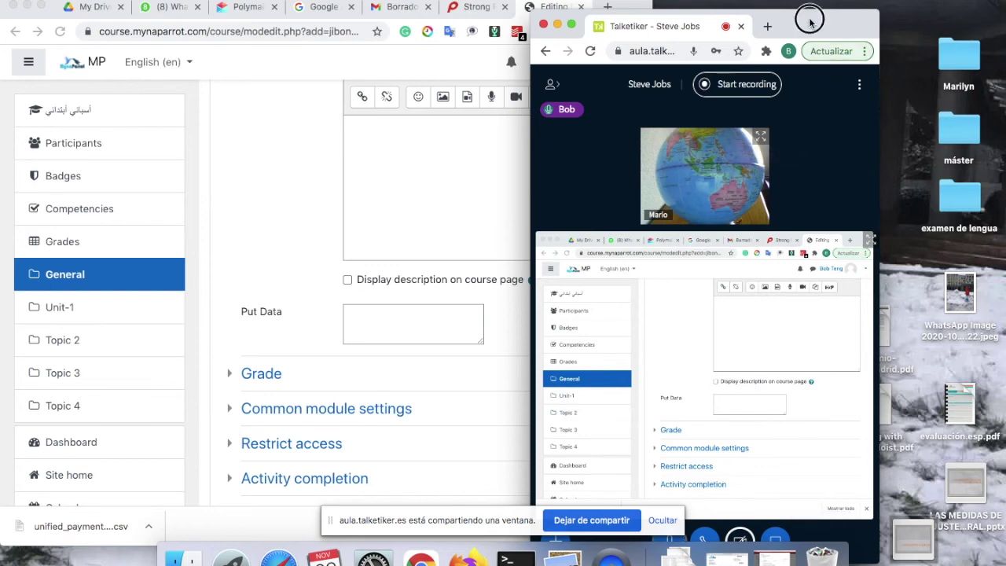
drag(809, 18, 945, 4)
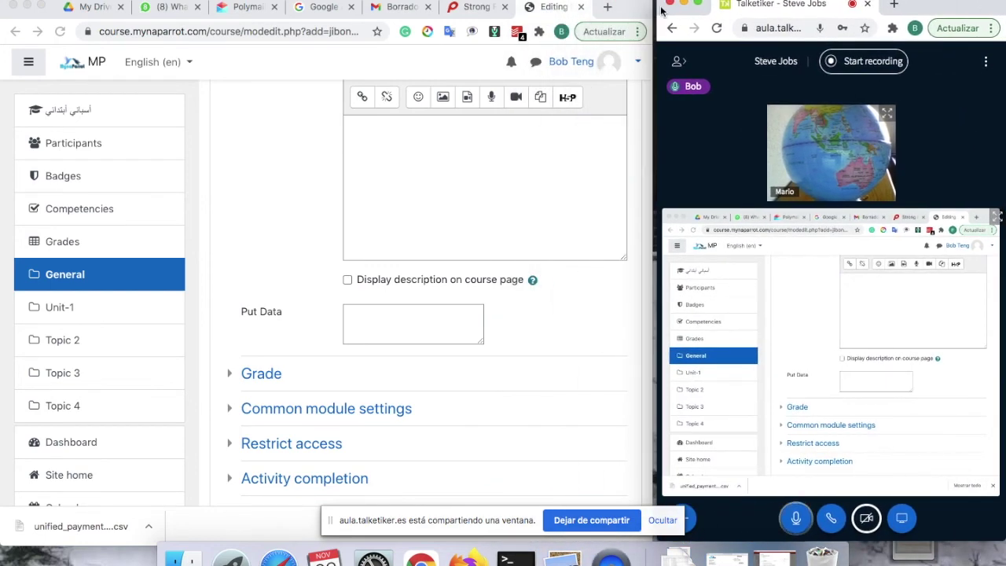
drag(635, 4, 640, 0)
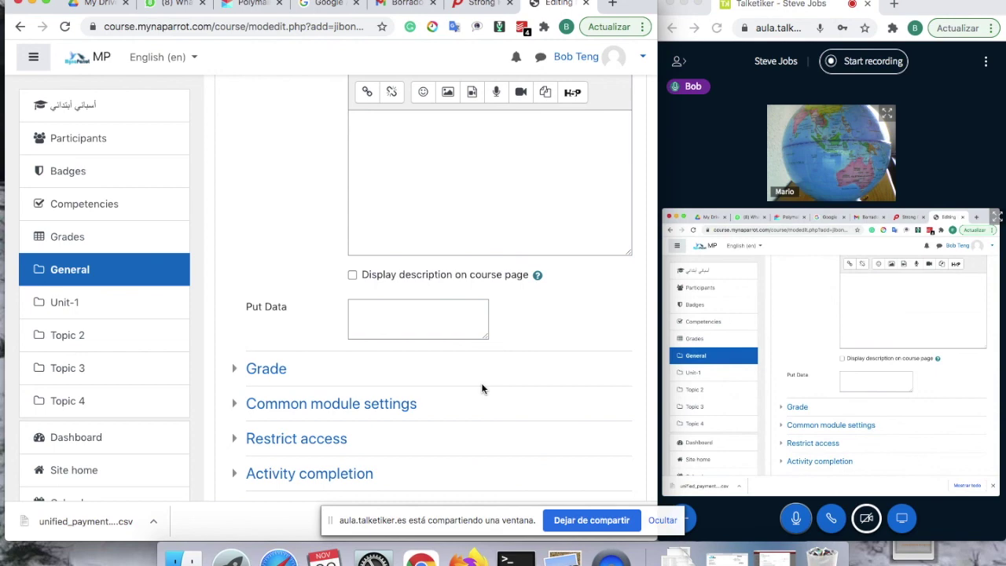
scroll(384, 317, up, 5)
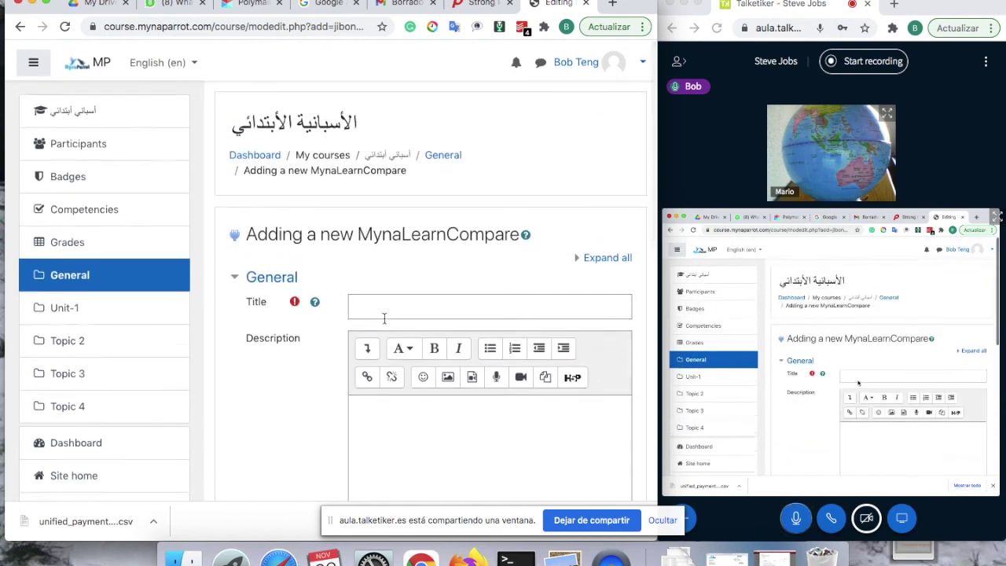
- From the Google tab, open youtube.com in a new tab, close it, and open another blank tab
click(307, 6)
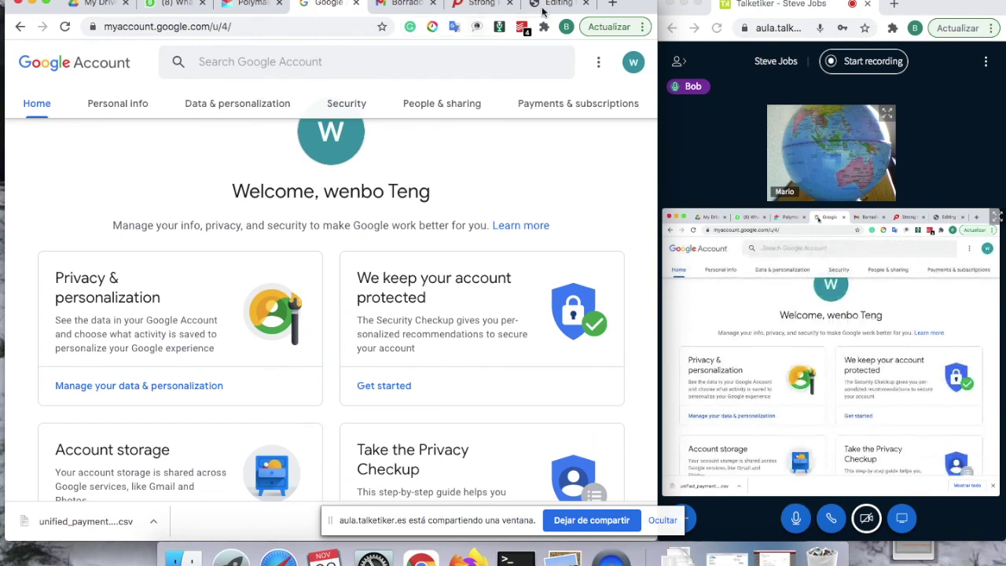
click(612, 5)
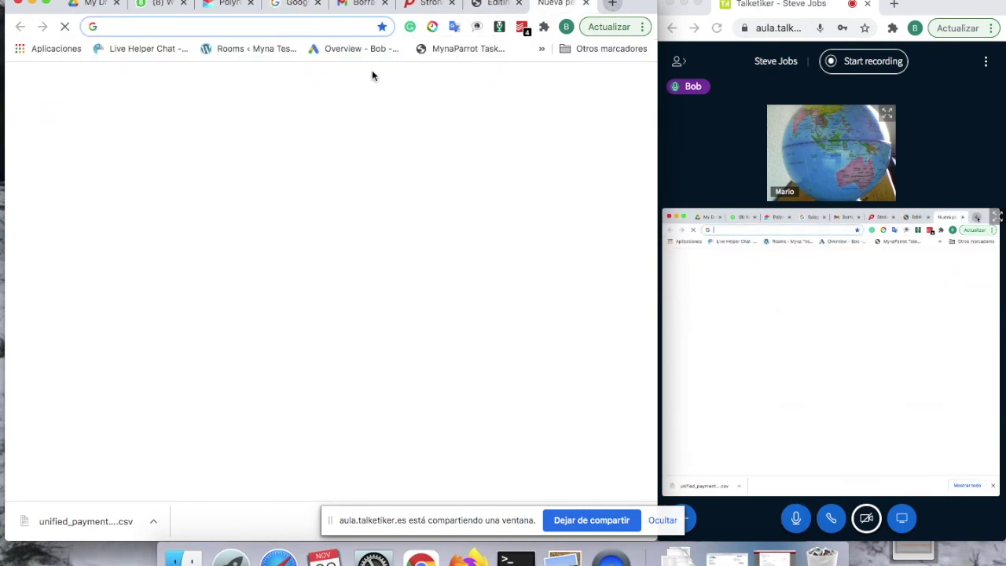
text(youtube.com)
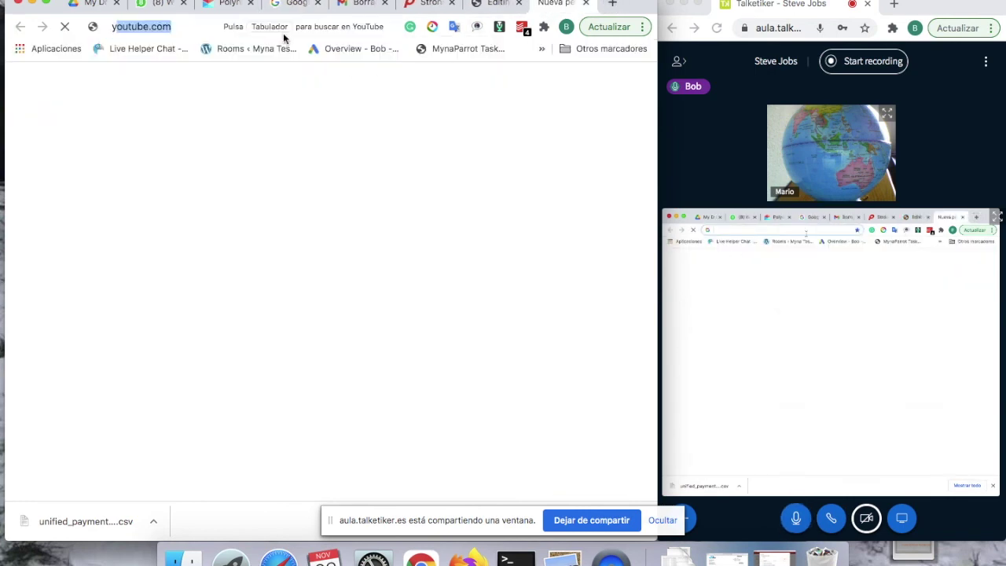
key(Return)
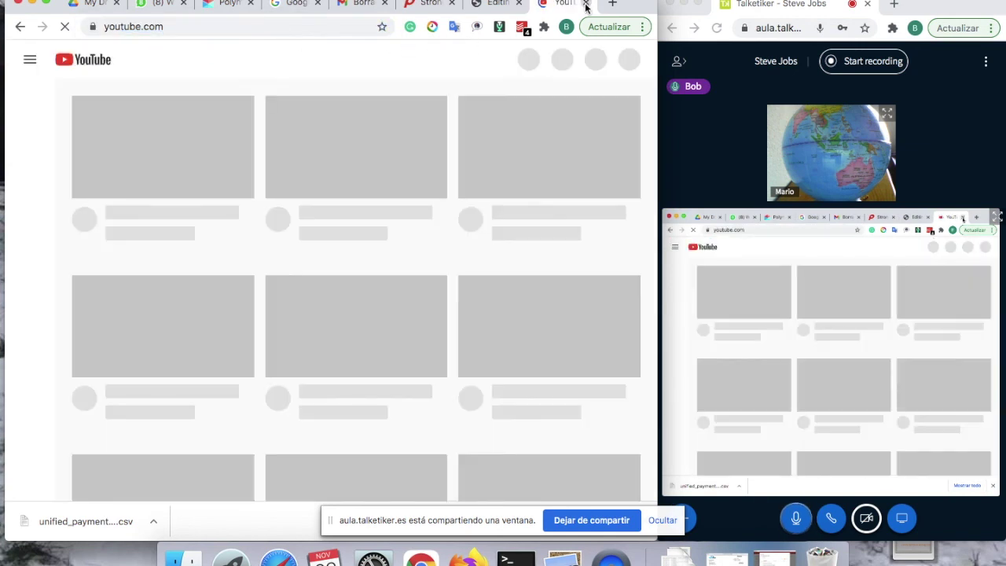
click(586, 7)
click(613, 4)
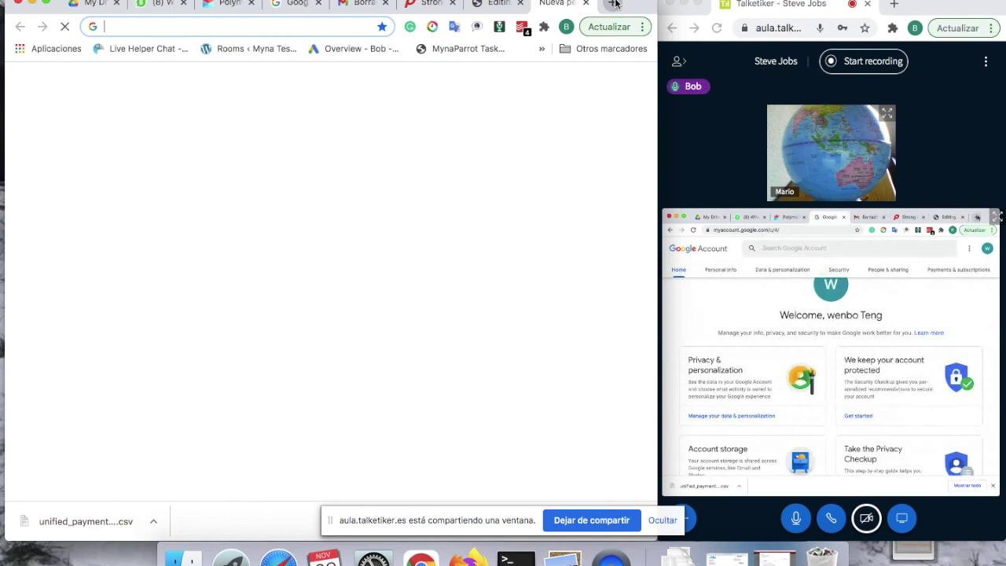